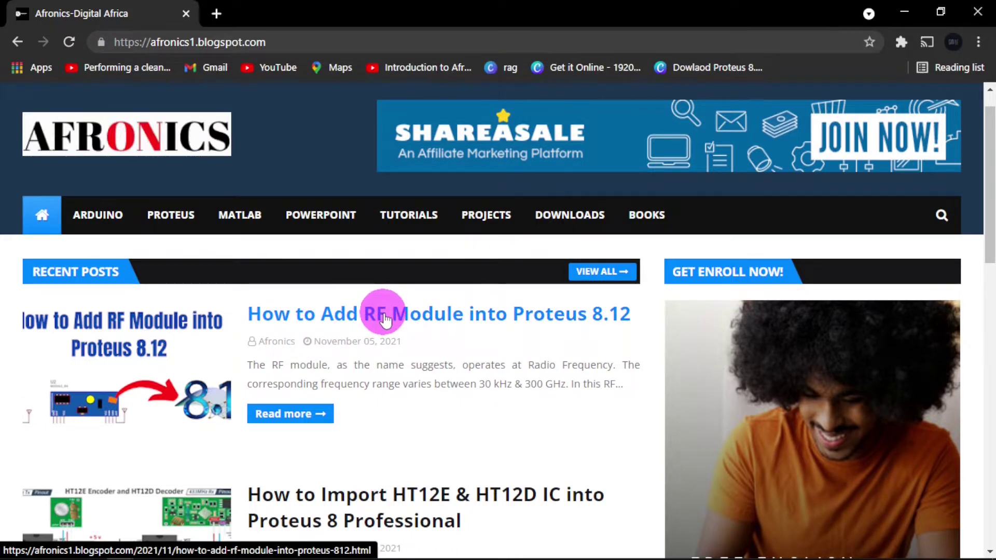
Step: Open the 'How to Add RF Module into Proteus 8.12' post and scroll down to its download-link section
click(384, 318)
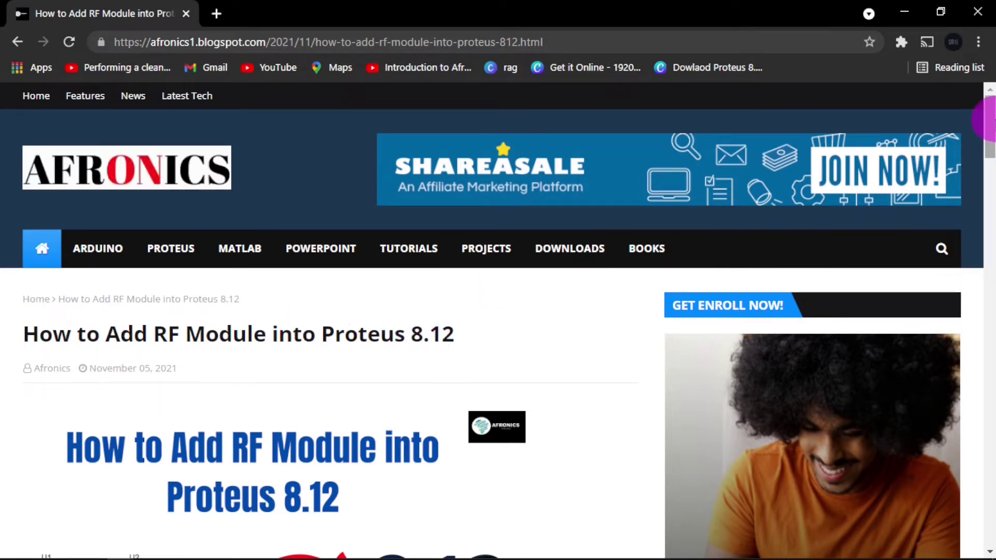
drag(990, 119, 989, 467)
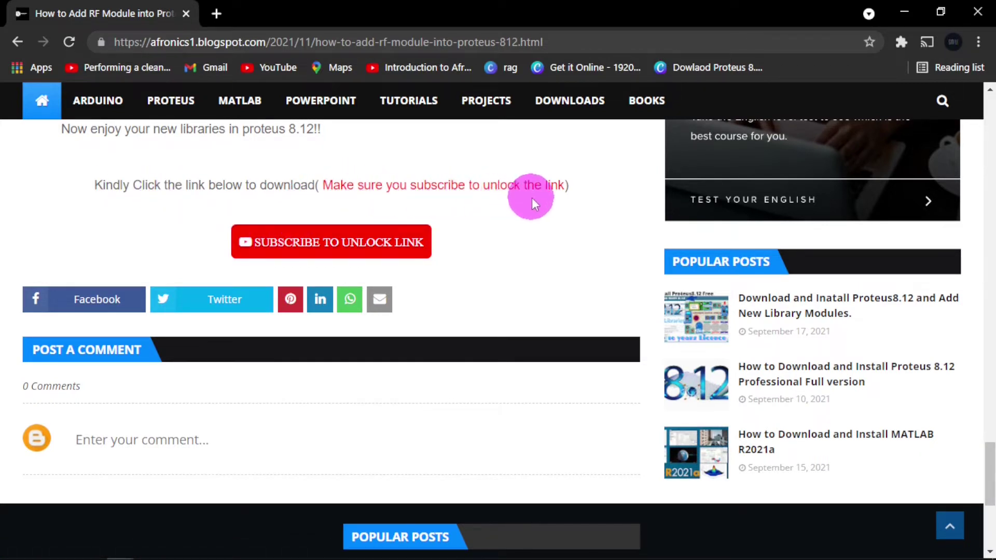
Step: Subscribe to the Afronics YouTube channel to unlock the article's download link
click(322, 252)
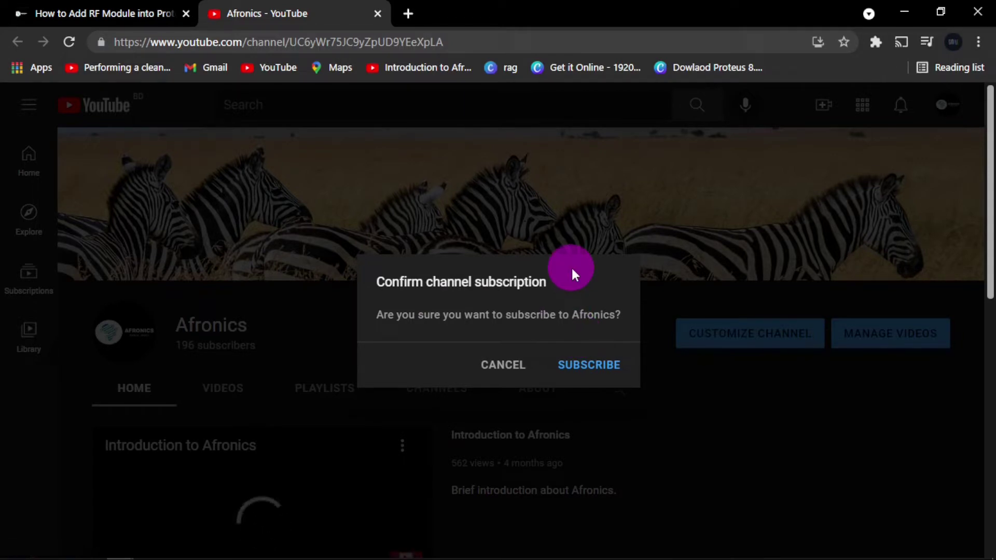
click(592, 369)
click(550, 336)
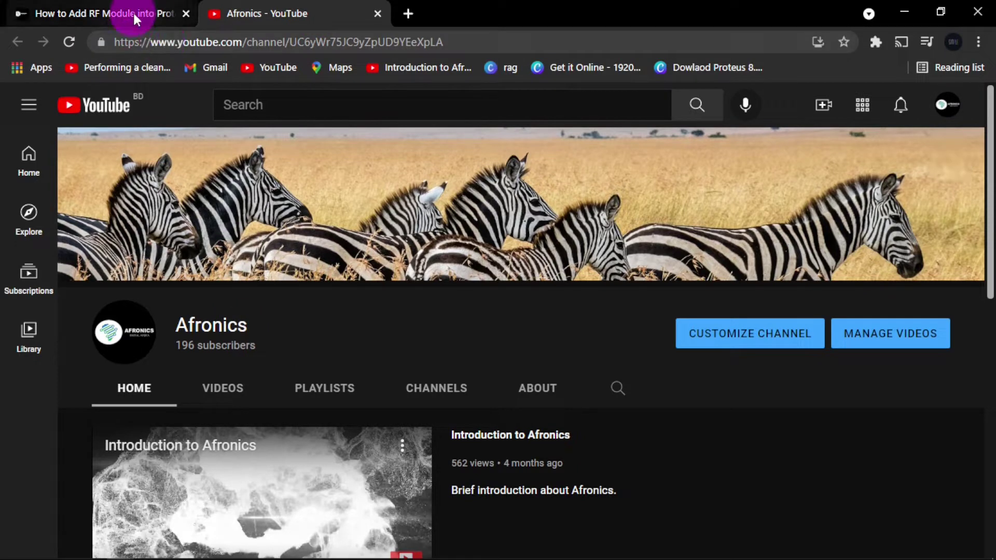
Step: Return to the RF module article and scroll down to the unlocked download link
click(100, 13)
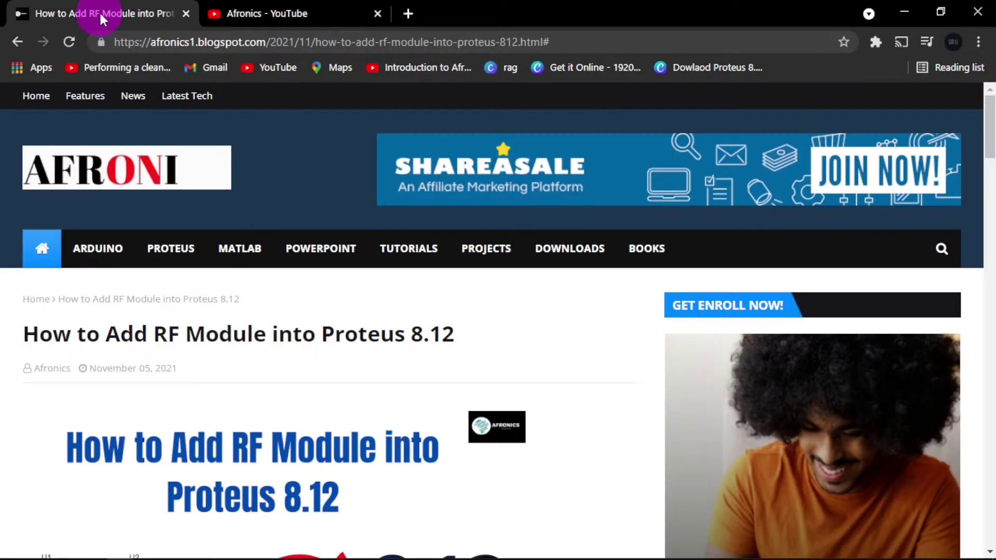
drag(990, 137, 990, 468)
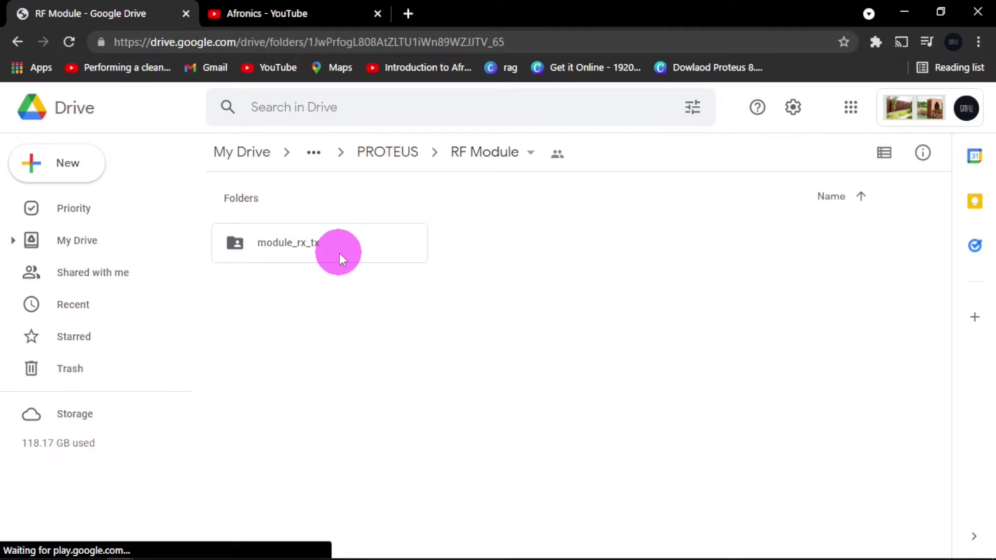
Step: Download the module_rx_tx folder from the RF Module Drive folder as a ZIP
drag(322, 245, 267, 235)
click(284, 249)
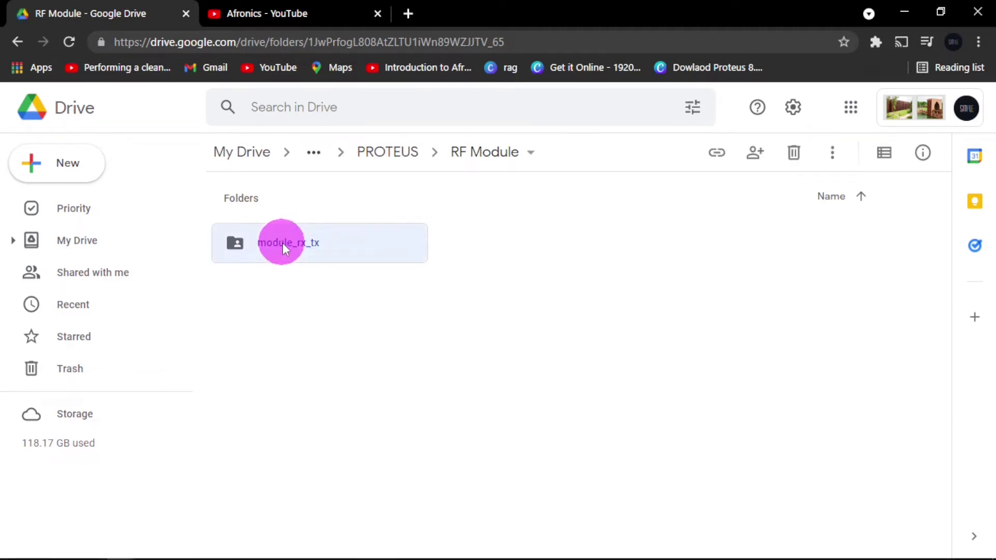
right_click(284, 249)
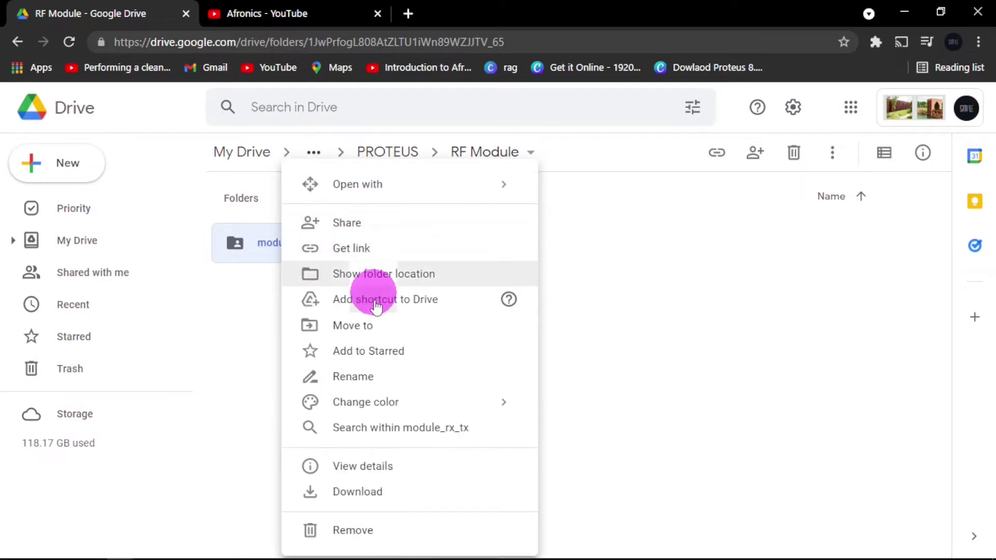
click(354, 530)
click(350, 492)
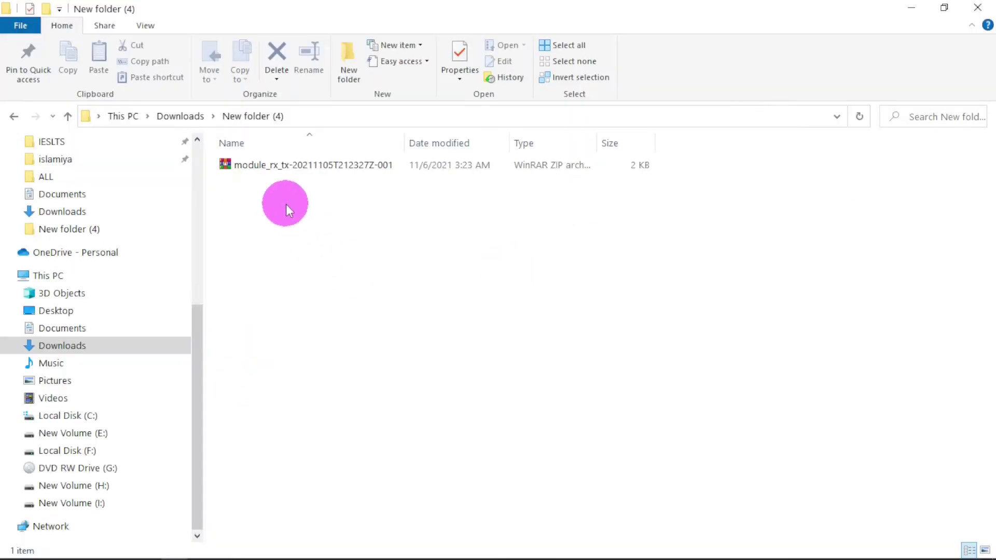
Step: Extract the downloaded module_rx_tx zip into the current folder
click(295, 166)
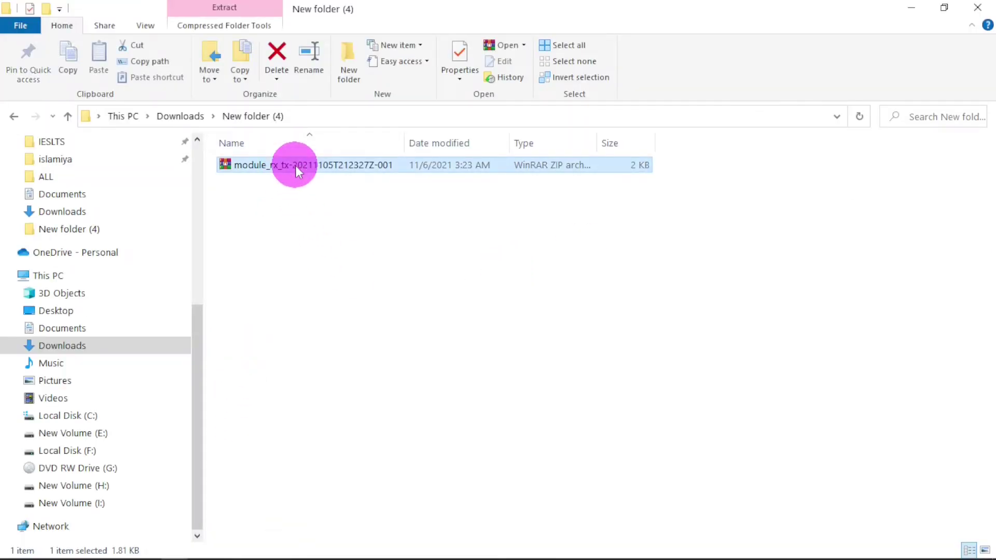
right_click(295, 166)
click(365, 263)
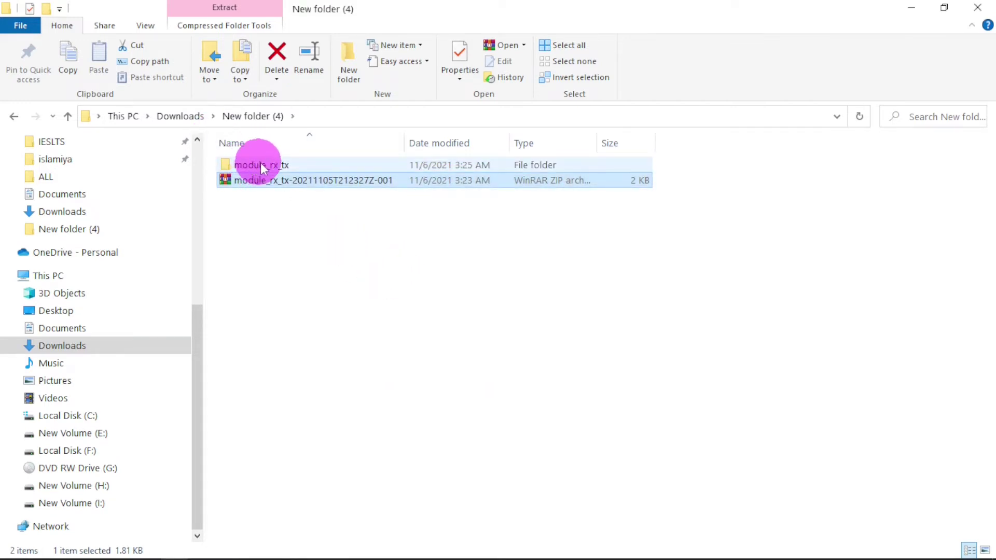
Step: Copy both USERDVC_RF library files from the extracted module_rx_tx folder
double_click(270, 164)
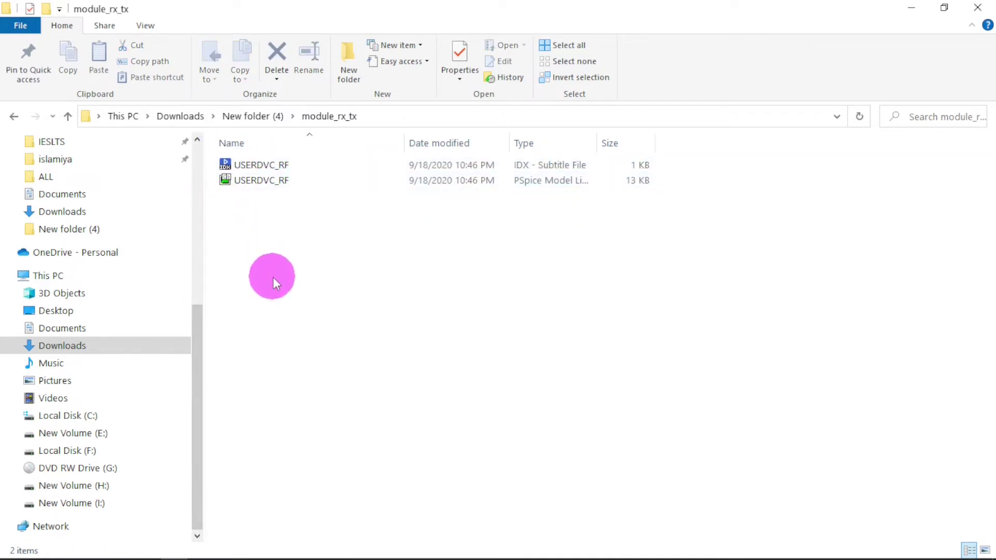
key(ctrl+a)
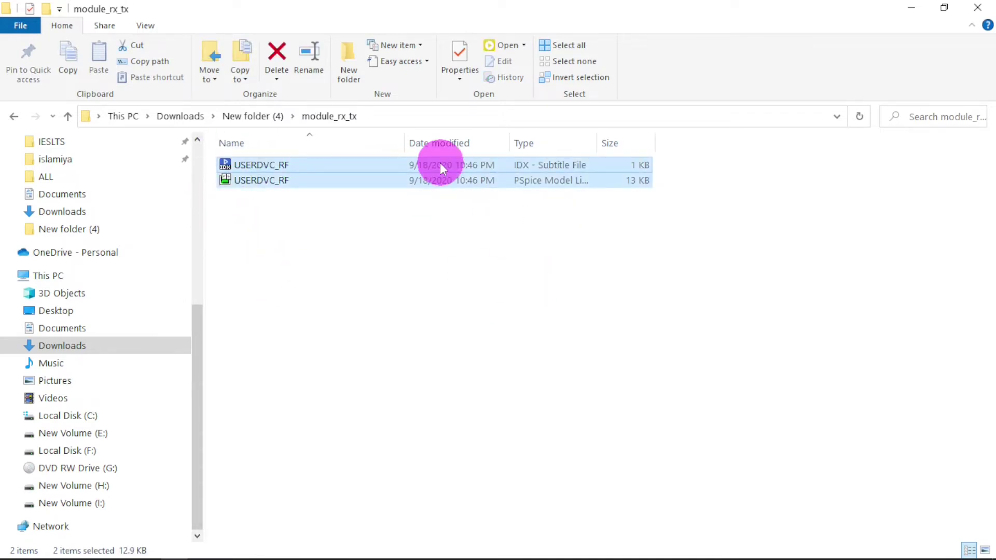
right_click(379, 176)
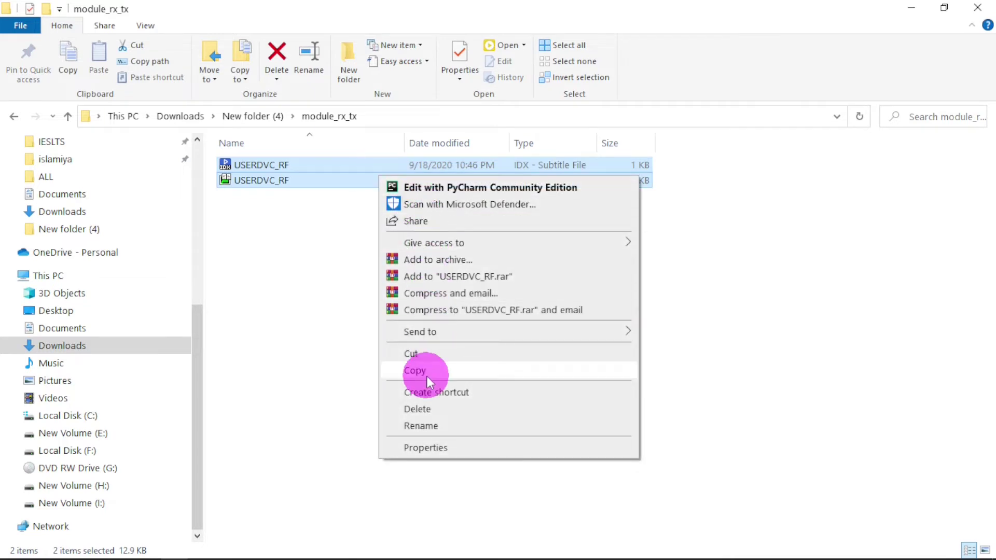
click(426, 373)
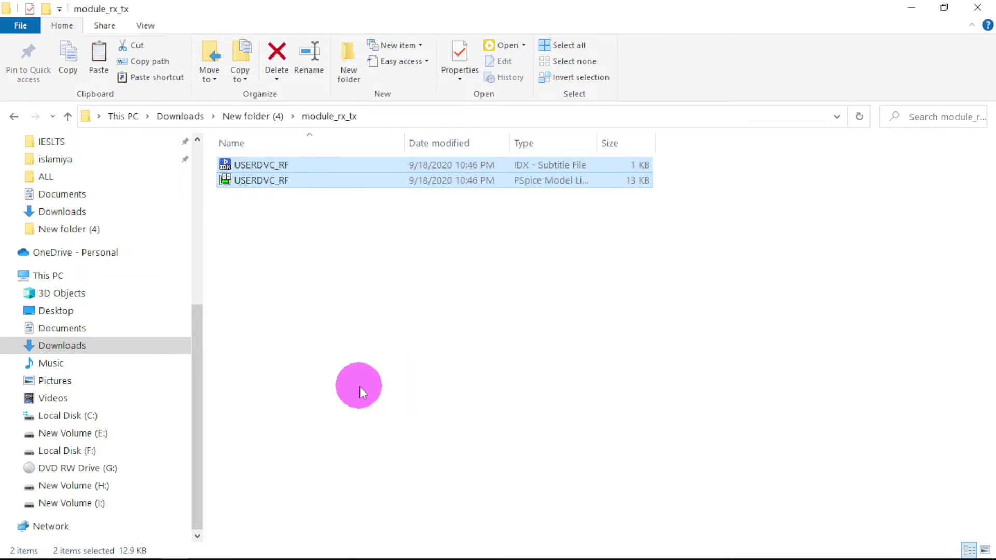
Step: Browse to C:\Program Files (x86)\Labcenter Electronics\Proteus 8 Professional\DATA\LIBRARY
click(71, 277)
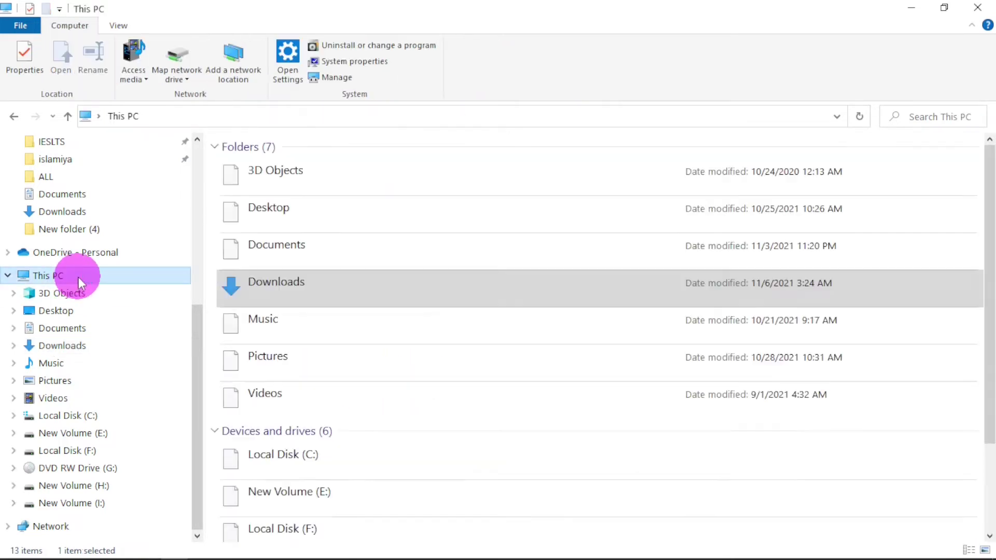
click(353, 467)
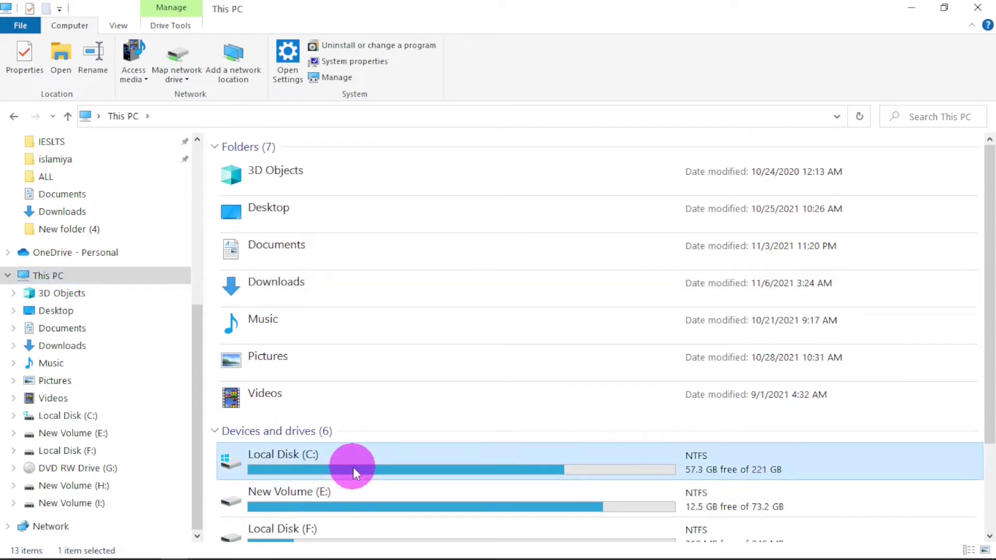
double_click(353, 467)
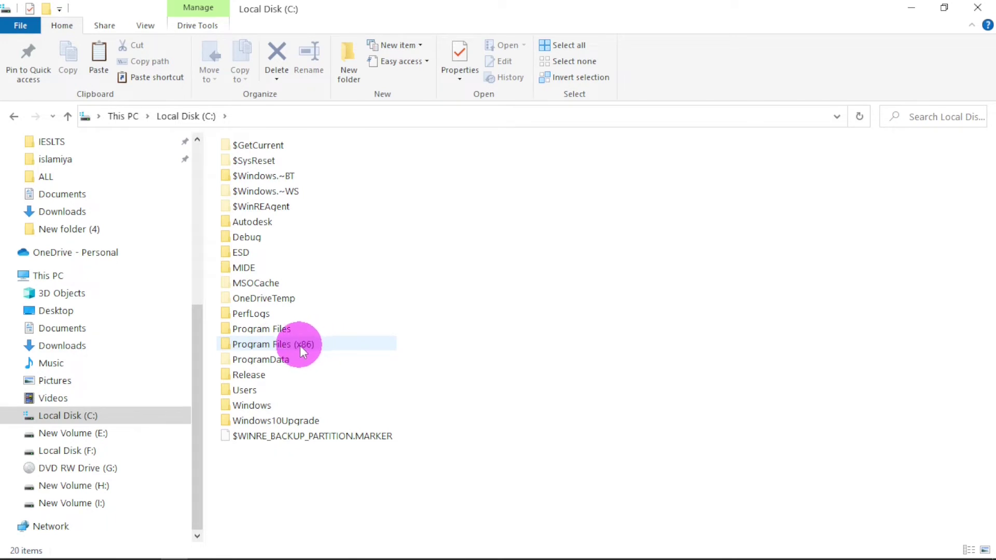
double_click(314, 345)
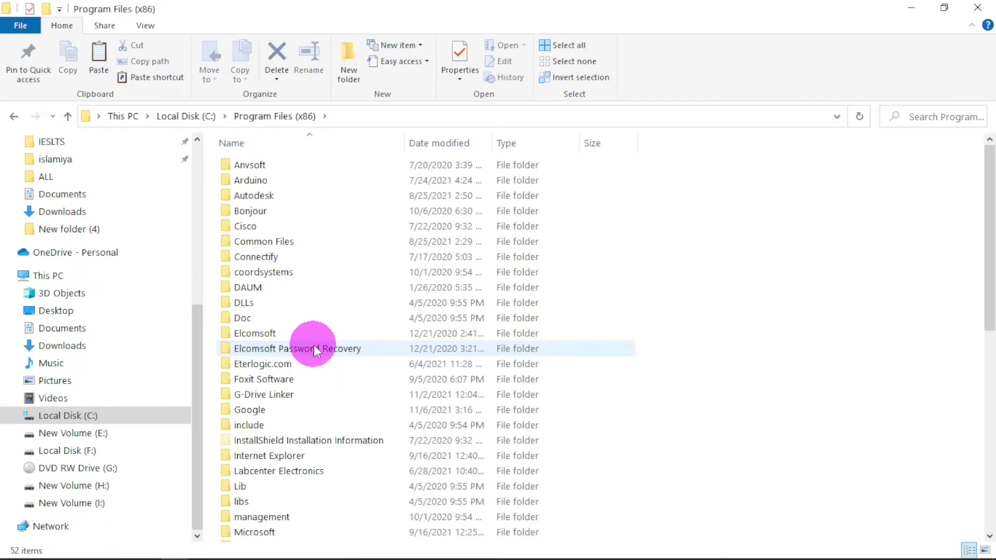
double_click(304, 472)
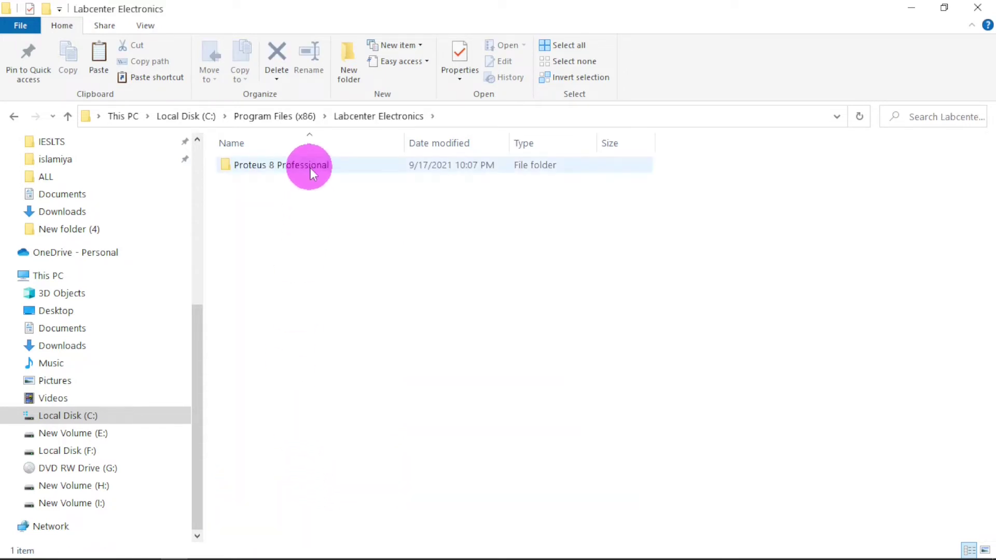
double_click(310, 166)
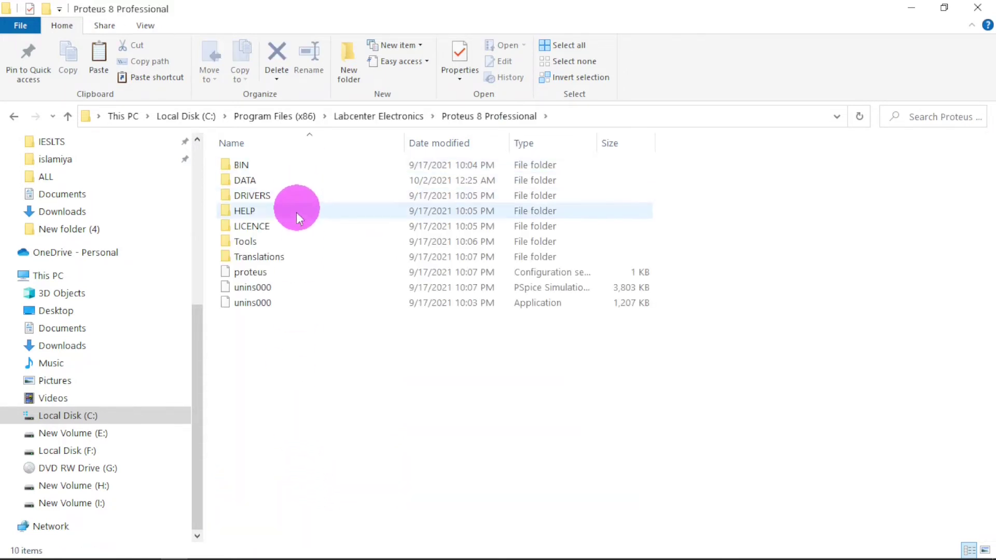
double_click(296, 187)
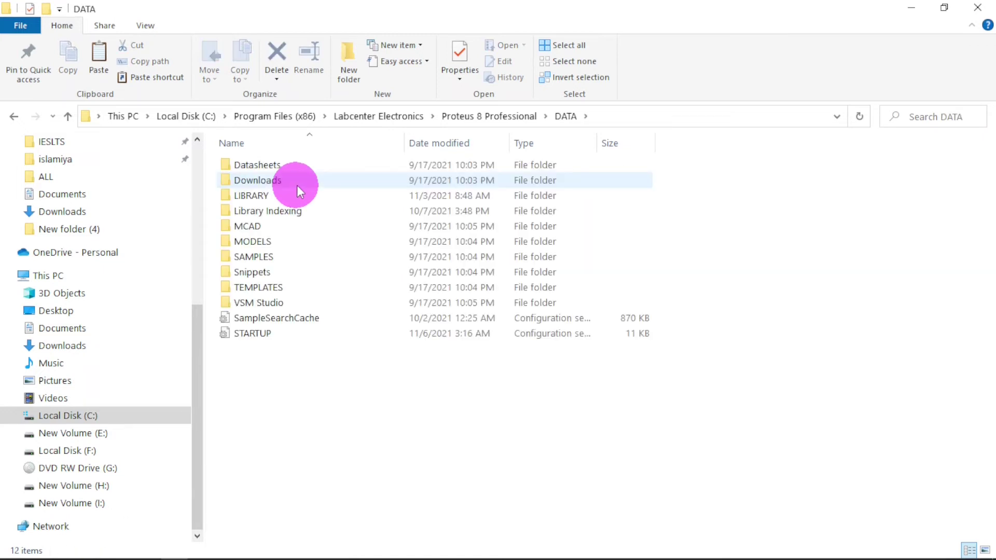
double_click(295, 198)
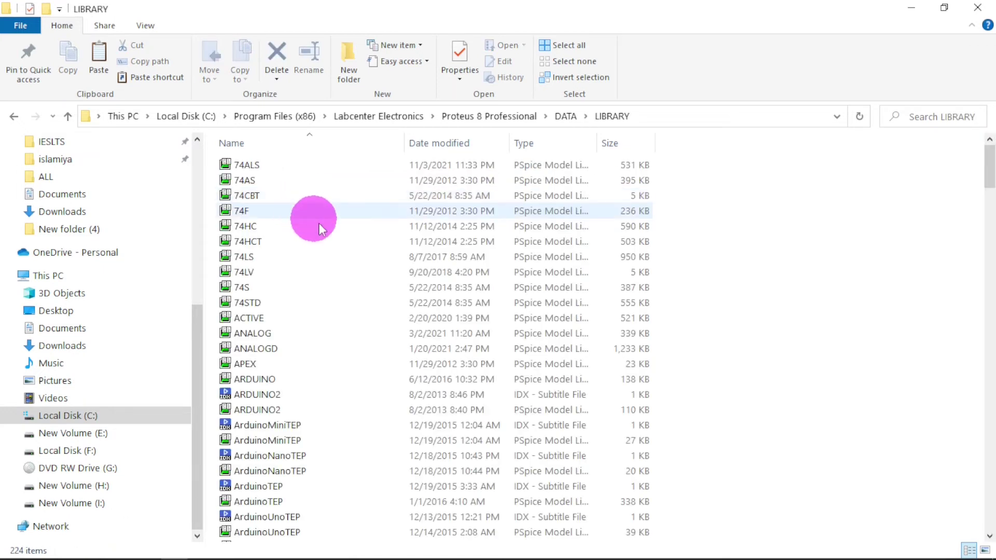
Step: Paste the USERDVC_RF files into LIBRARY, replacing the existing copies
right_click(717, 317)
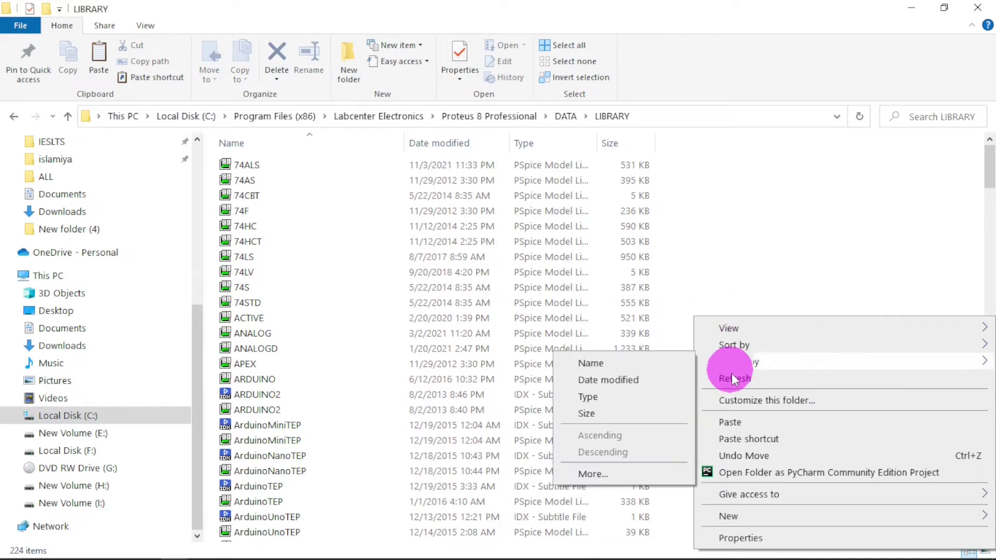
click(736, 423)
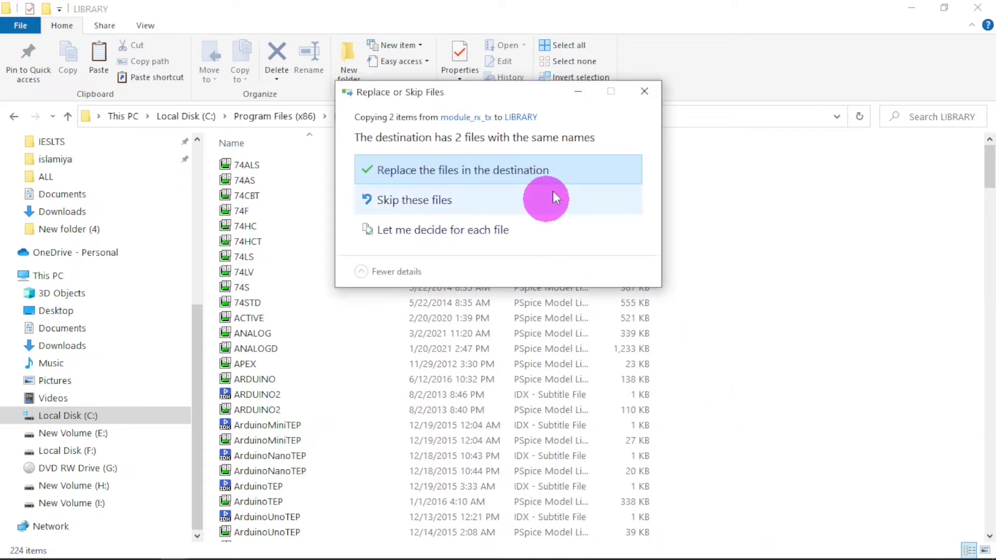
click(421, 168)
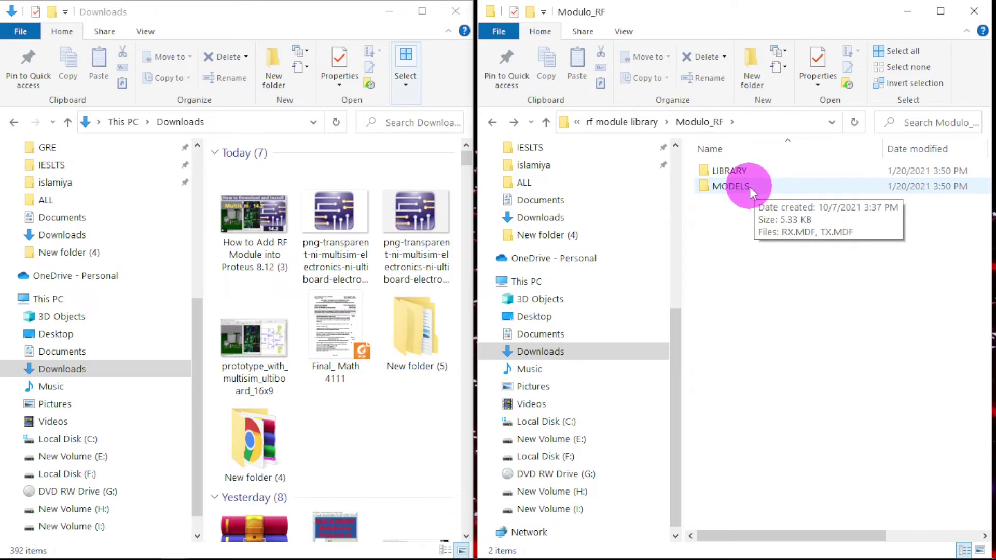
Step: Copy RX.MDF and TX.MDF from the Modulo_RF MODELS folder
double_click(764, 183)
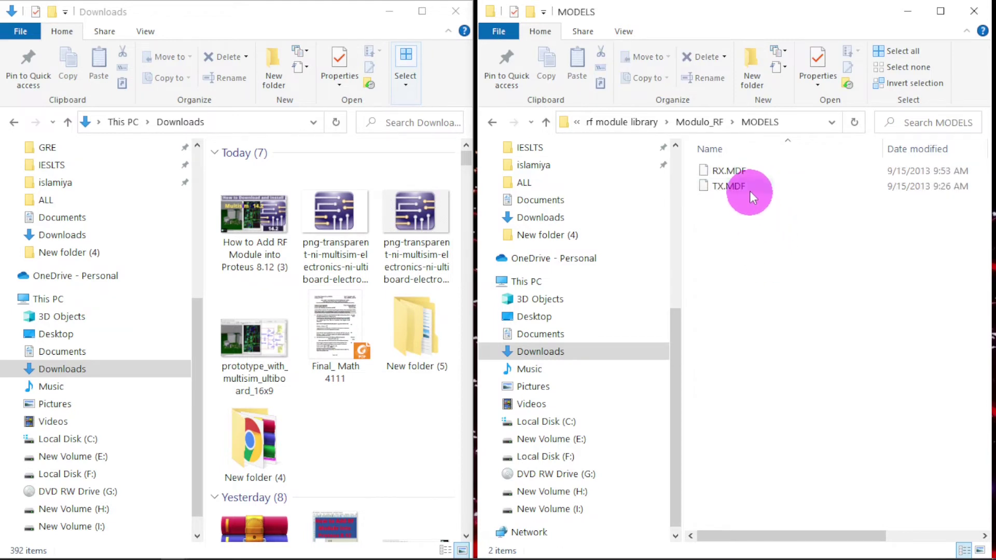
key(ctrl+a)
right_click(750, 190)
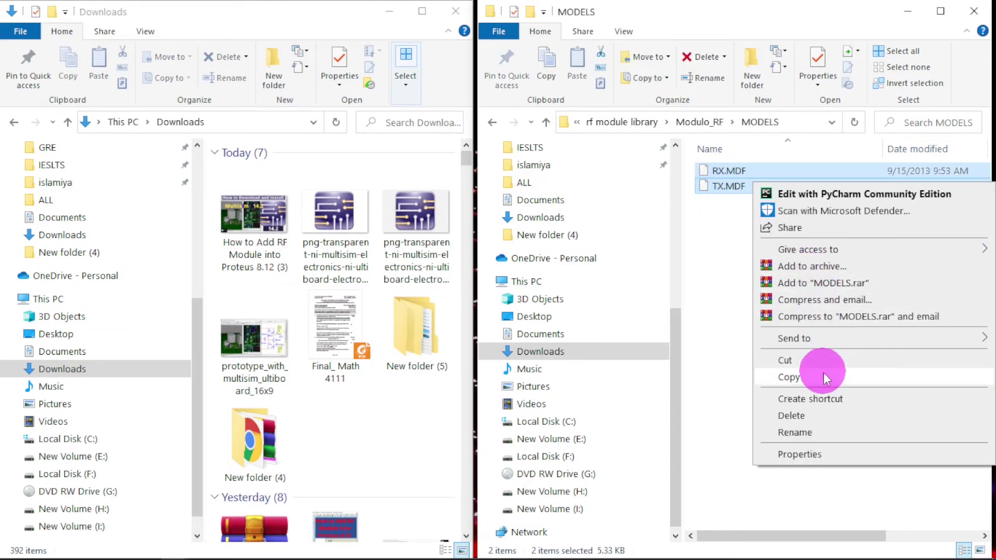
click(788, 378)
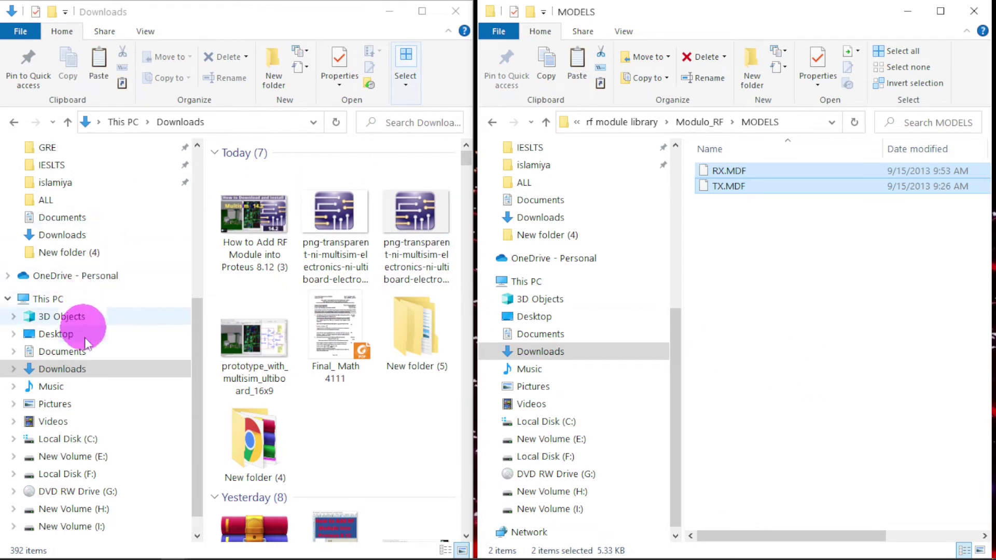
Step: Paste both model files into Proteus 8 Professional's DATA\MODELS folder, replacing the existing files
click(90, 440)
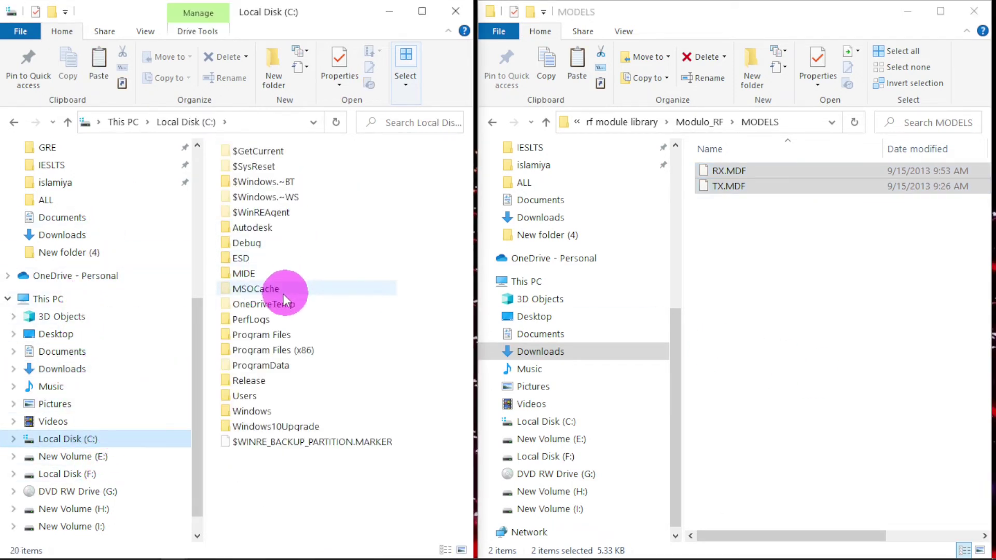
double_click(291, 351)
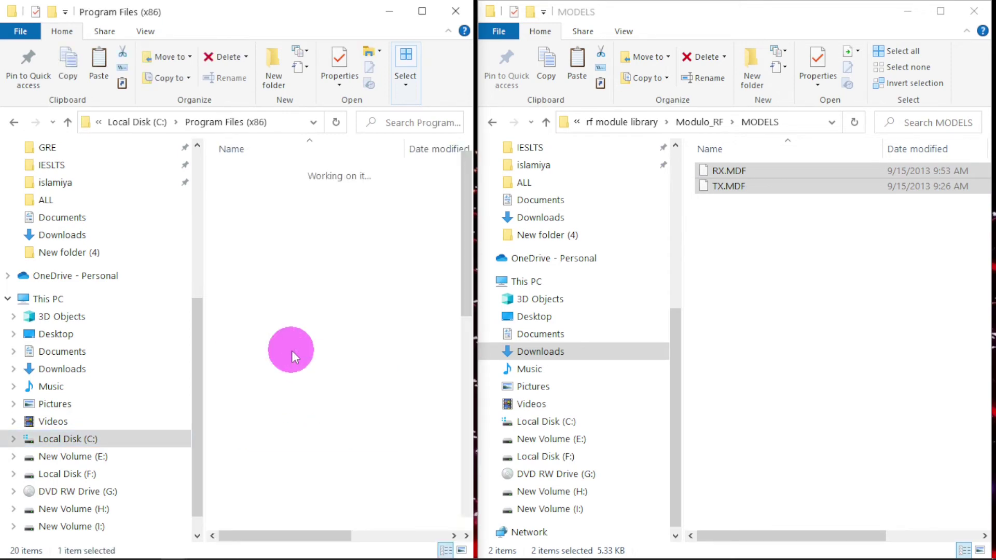
drag(471, 266, 468, 320)
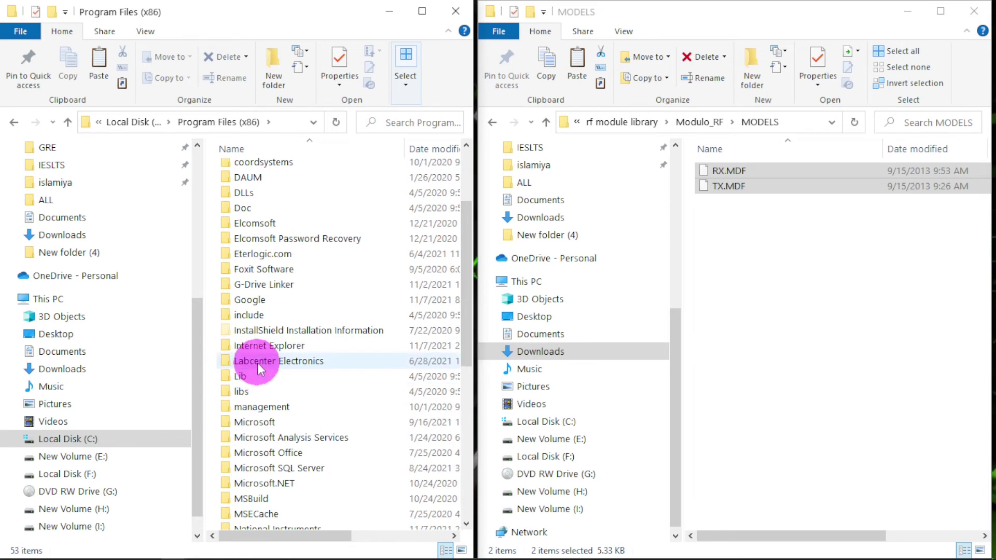
click(257, 362)
double_click(257, 362)
double_click(269, 172)
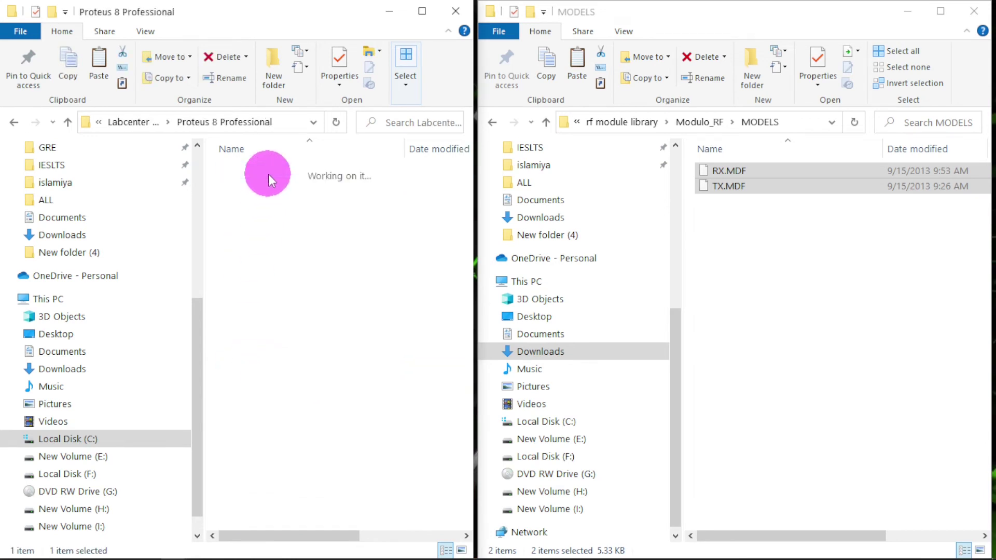
double_click(263, 188)
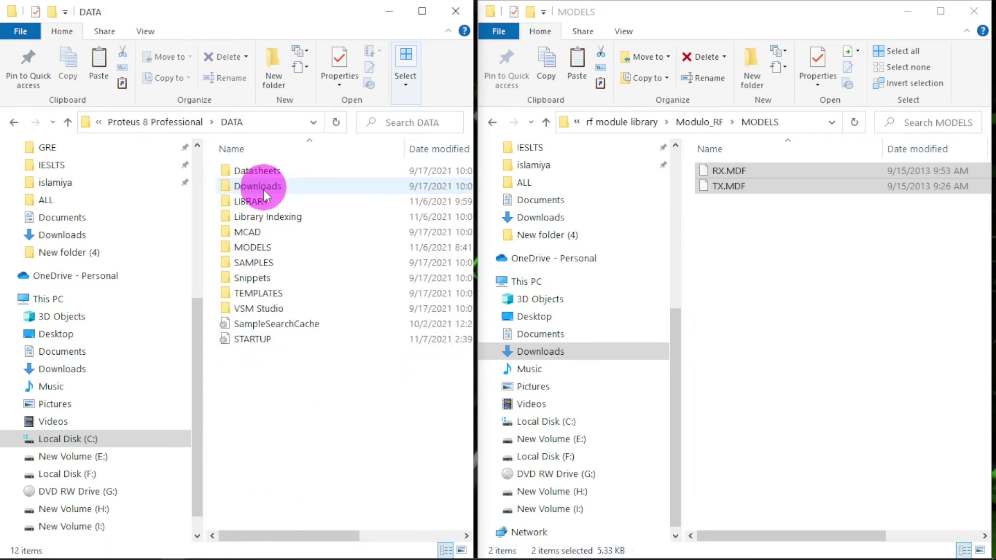
double_click(300, 247)
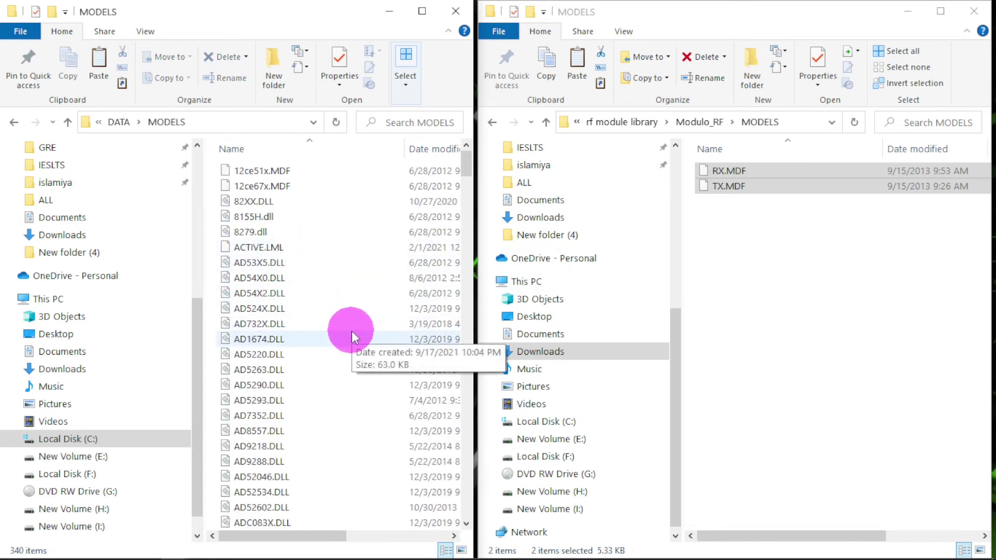
key(ctrl+v)
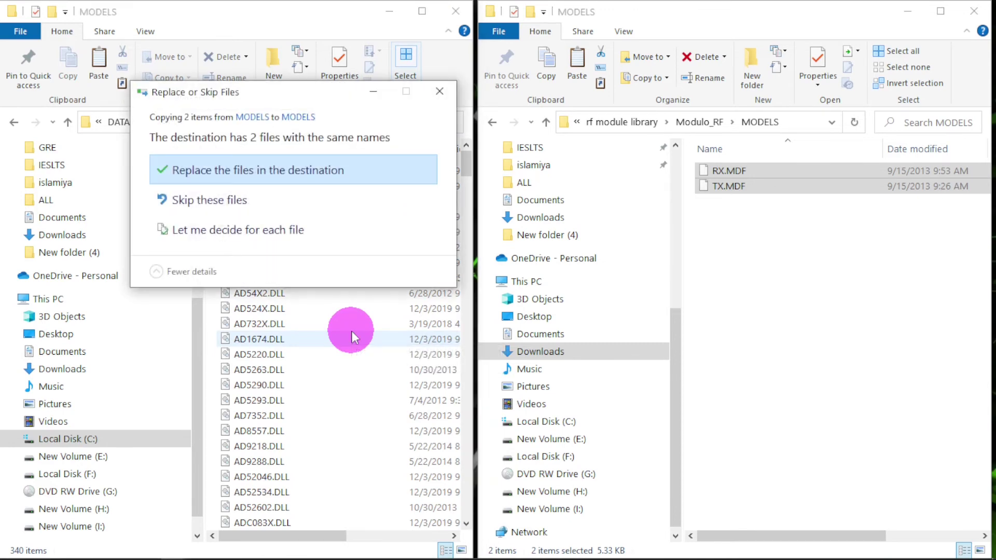
click(241, 136)
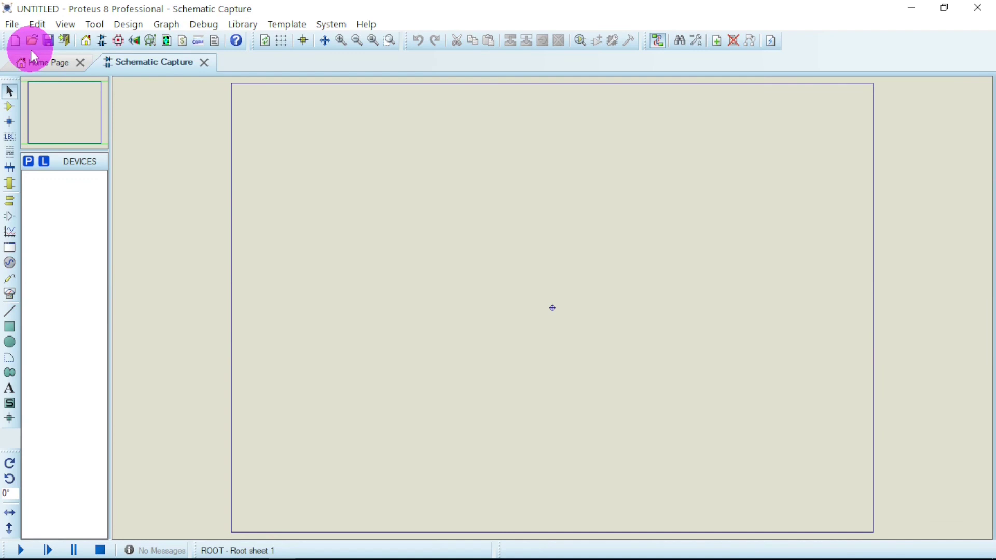
Step: Search 'rf modu' in Pick Devices and add the RF modules to the device list
click(29, 164)
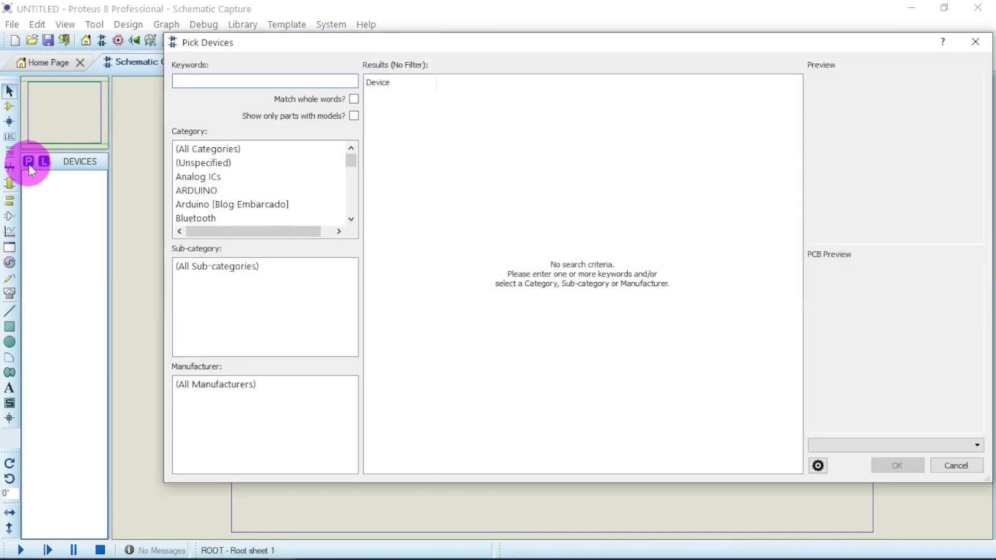
text(rf modu)
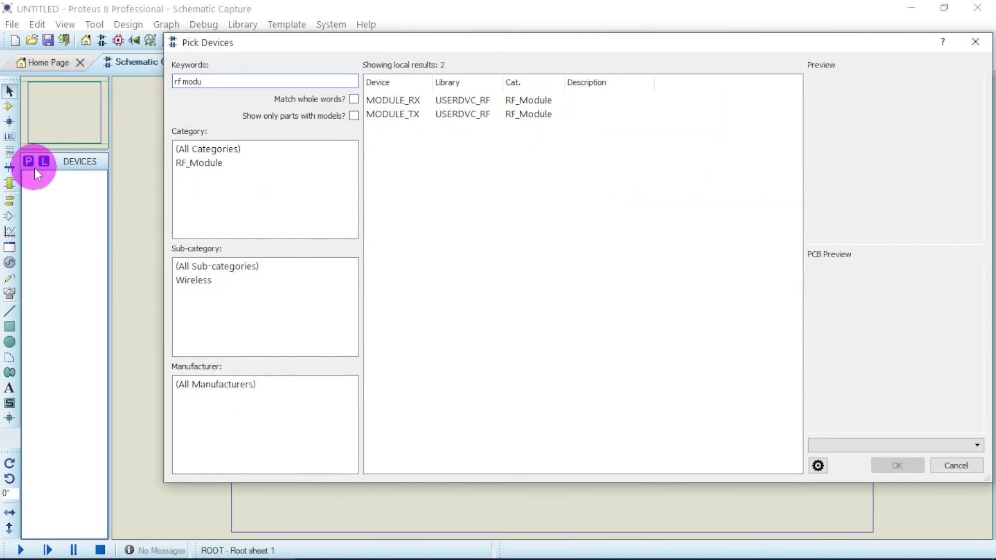
click(470, 102)
double_click(468, 115)
key(Return)
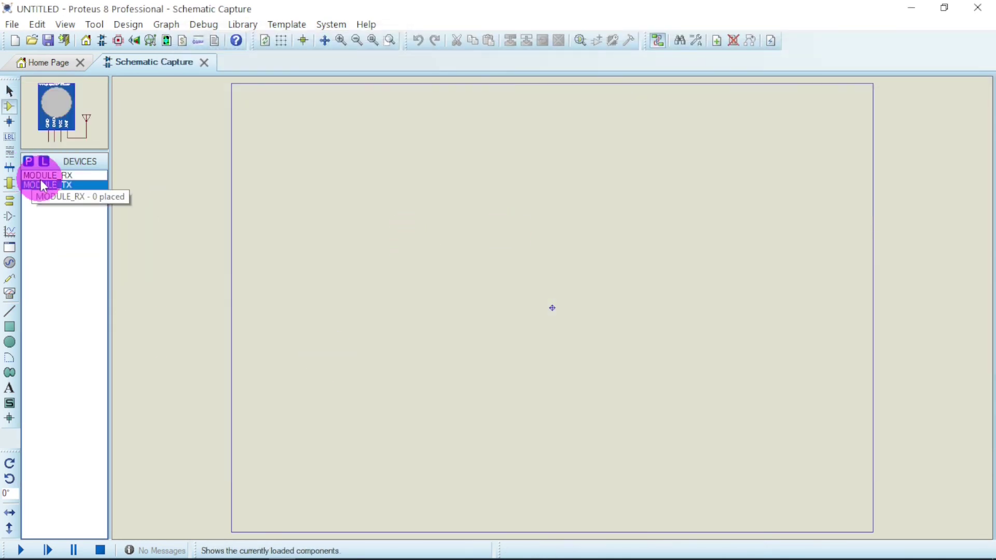
Step: Place MODULE_TX as U1 and MODULE_RX as U2 on the sheet, then zoom in on them
click(398, 227)
click(49, 176)
click(563, 256)
drag(318, 169, 742, 352)
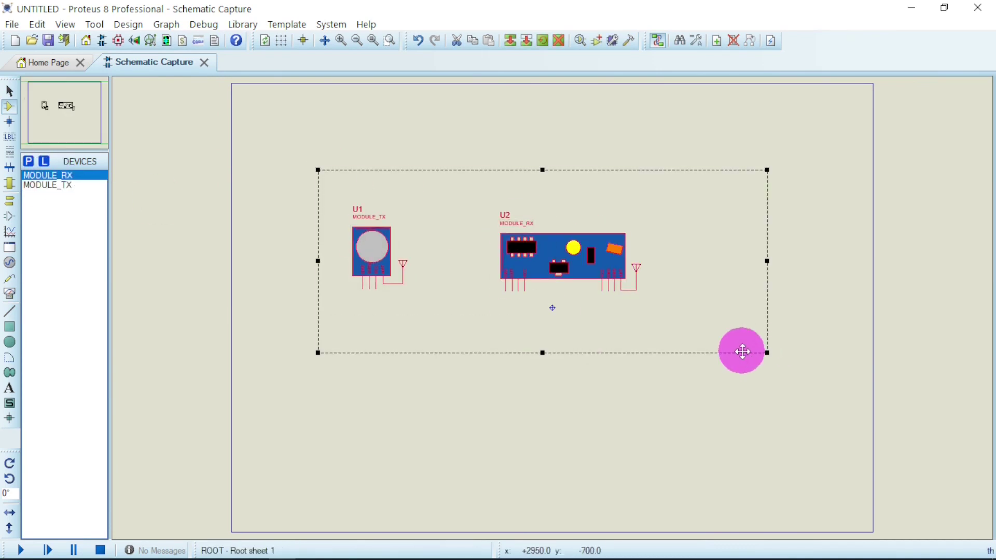
click(386, 43)
drag(298, 175, 690, 342)
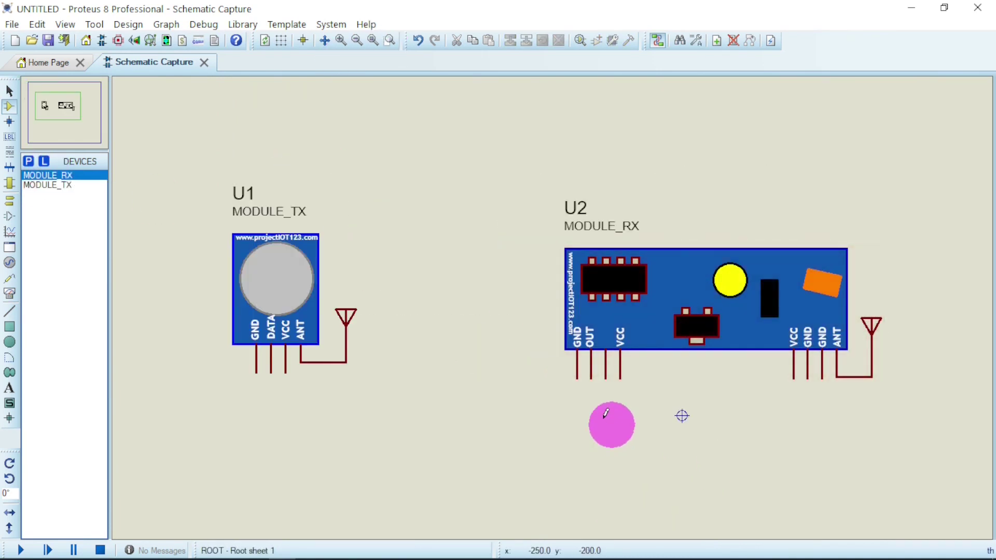